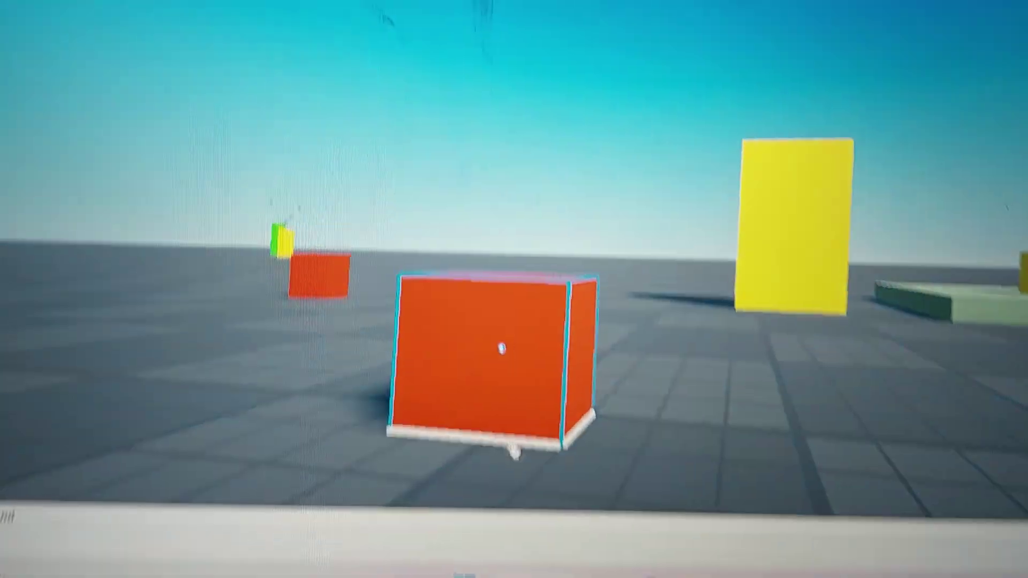
# Step: Duplicate the orange block and place the copy in front of the original
pyautogui.hotkey('ctrl', 'd')
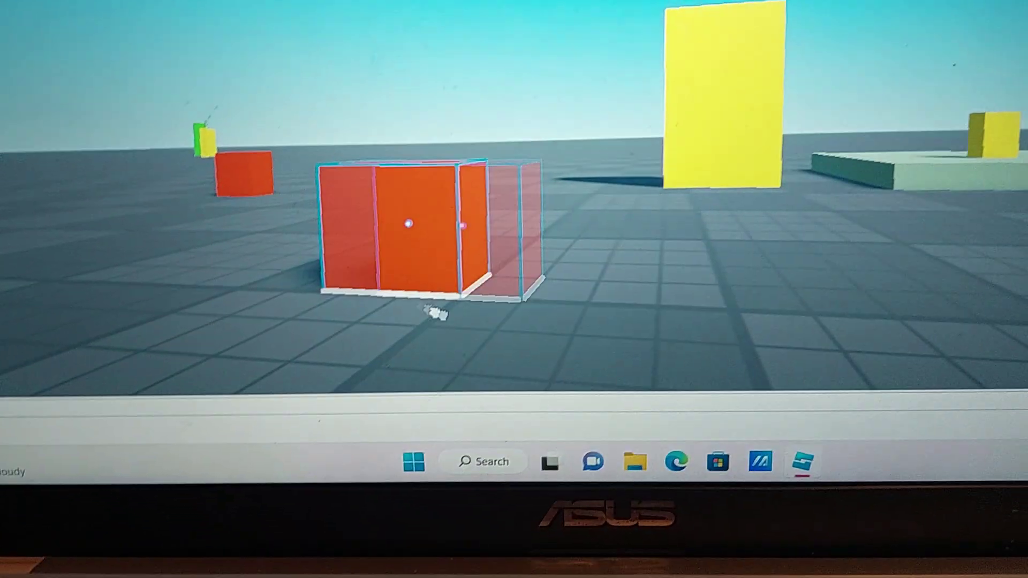
pyautogui.moveTo(435, 313); pyautogui.dragTo(567, 285)
pyautogui.moveTo(567, 284); pyautogui.dragTo(627, 257, button='right')
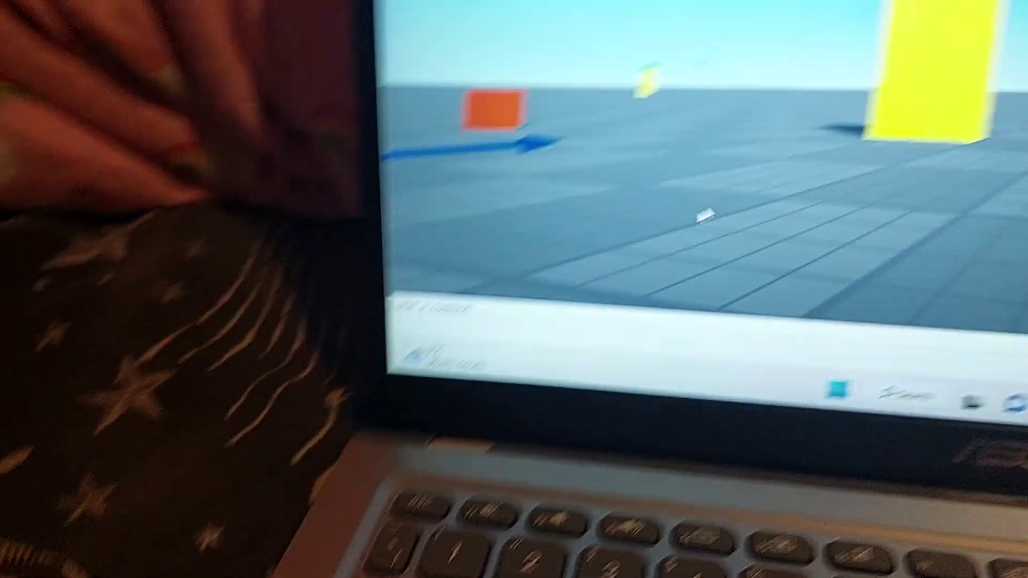
pyautogui.scroll(5, 646, 281)
pyautogui.scroll(-5, 435, 172)
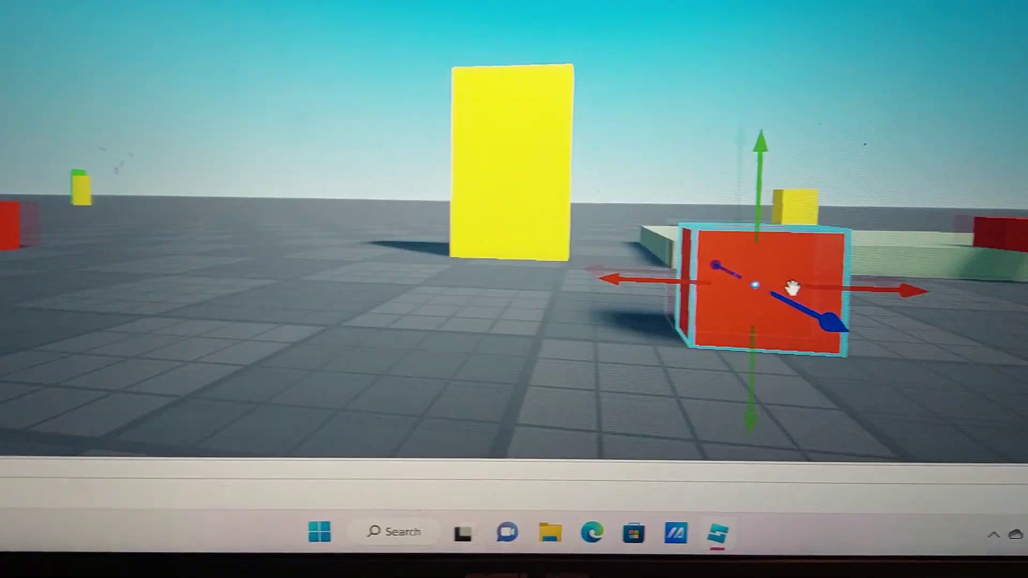
# Step: Move the orange block onto the green platform beside the small yellow block
pyautogui.click(774, 298)
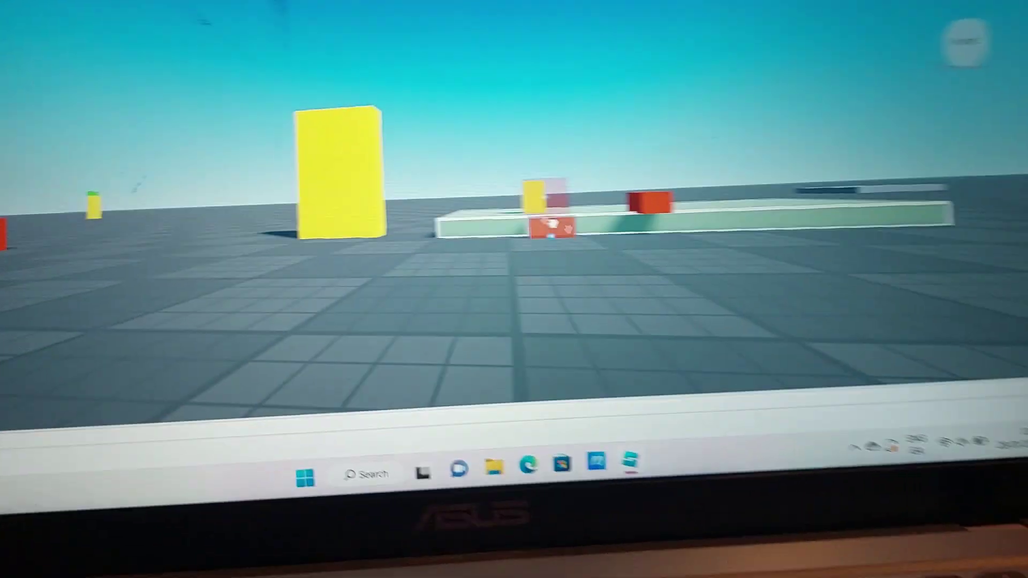
pyautogui.scroll(3, 551, 228)
pyautogui.scroll(3, 552, 227)
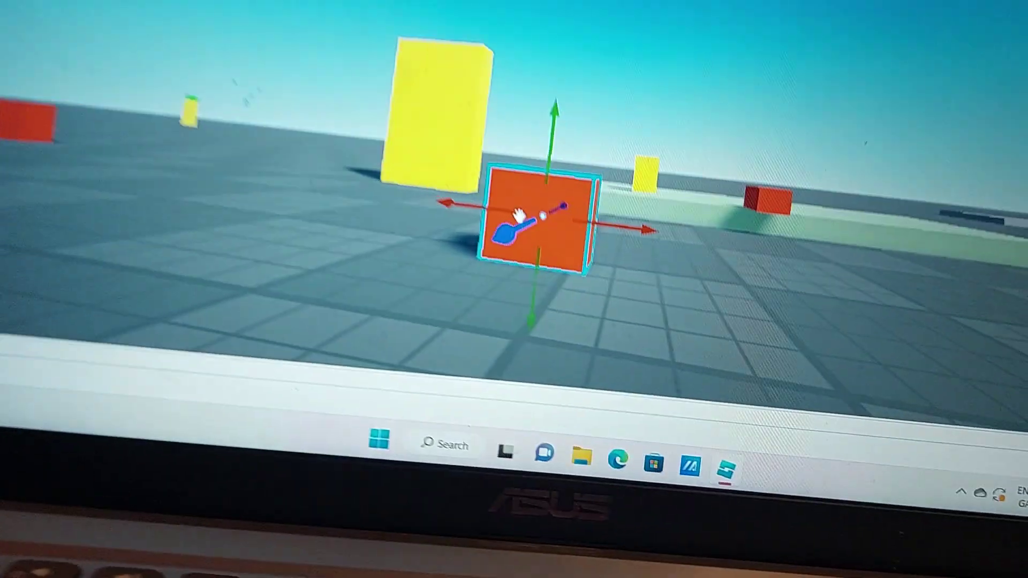
pyautogui.moveTo(518, 215); pyautogui.dragTo(659, 205)
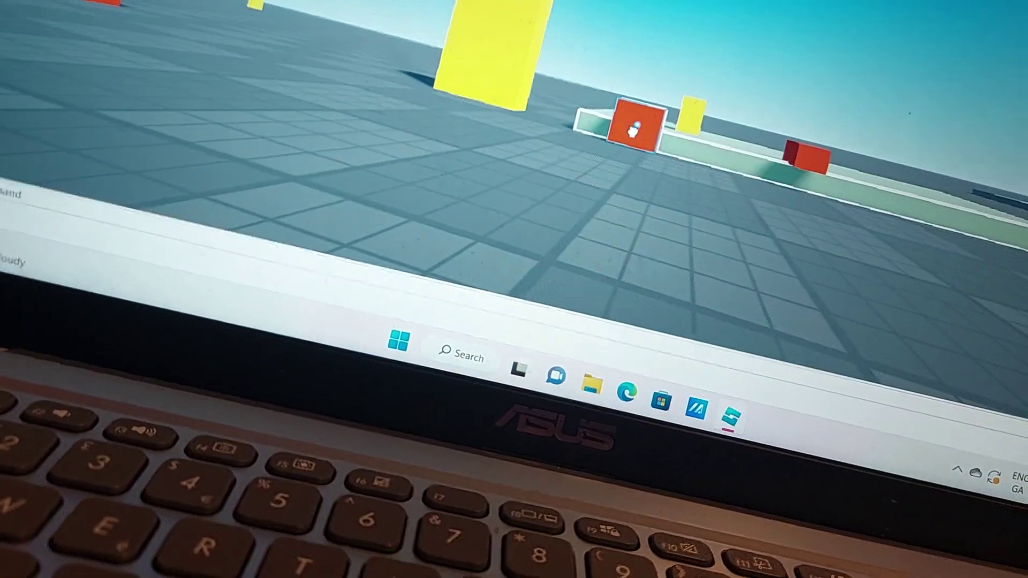
pyautogui.moveTo(683, 119); pyautogui.dragTo(636, 111)
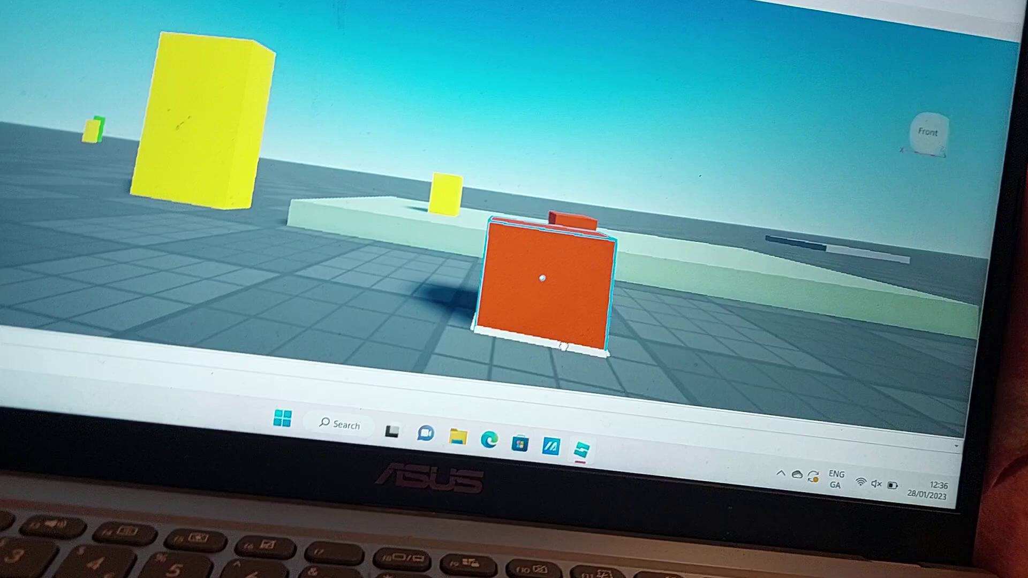
# Step: Reposition the orange block on the baseplate directly in front of the tall yellow block
pyautogui.press('d')
pyautogui.click(409, 257)
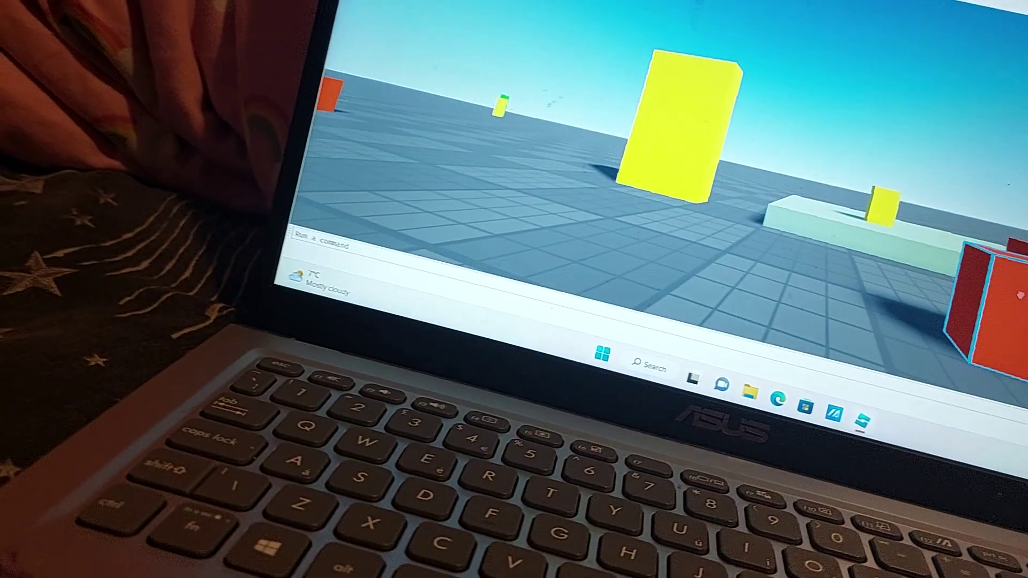
pyautogui.moveTo(1019, 295); pyautogui.dragTo(442, 279)
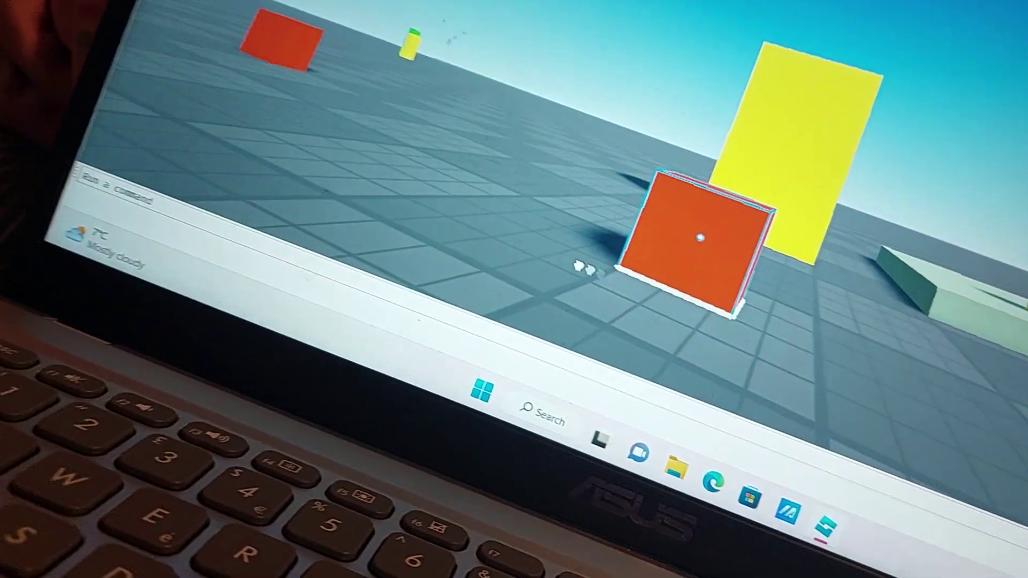
# Step: Shift the small and large orange blocks around the tall yellow block, then set one on the platform
pyautogui.hotkey('ctrl', '2')
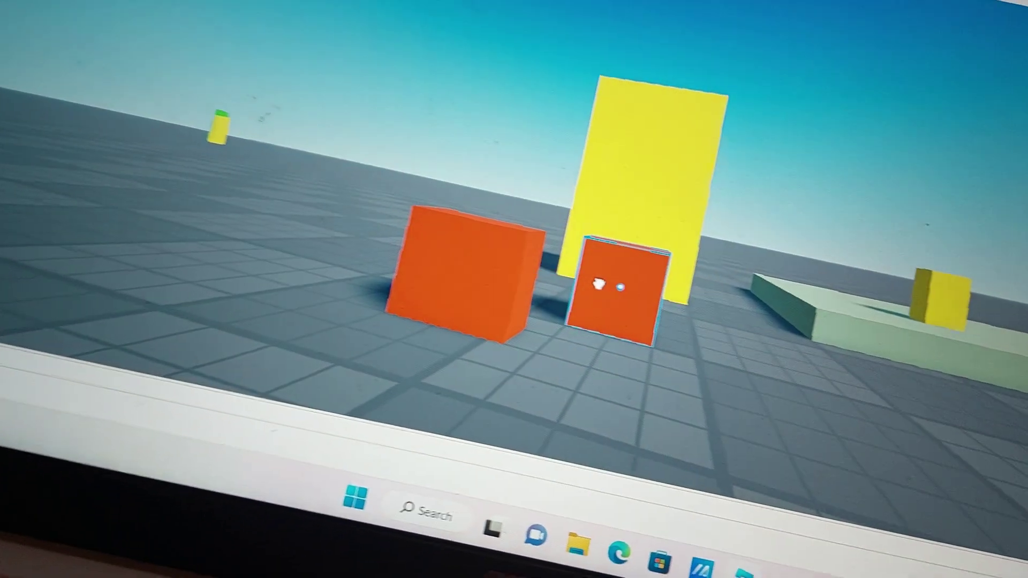
pyautogui.moveTo(598, 282); pyautogui.dragTo(627, 249)
pyautogui.moveTo(408, 218); pyautogui.dragTo(394, 287)
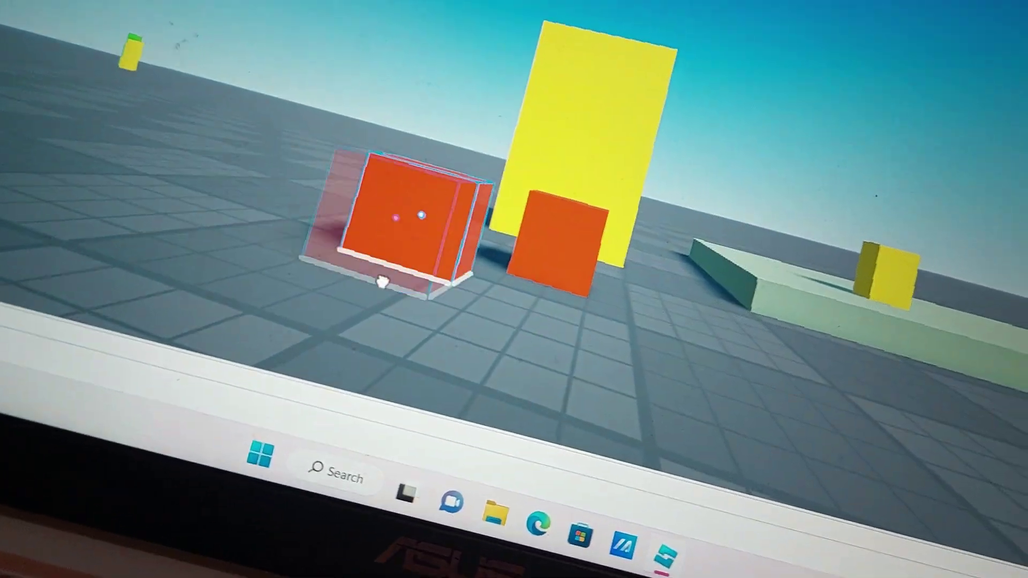
pyautogui.moveTo(555, 211); pyautogui.dragTo(763, 223)
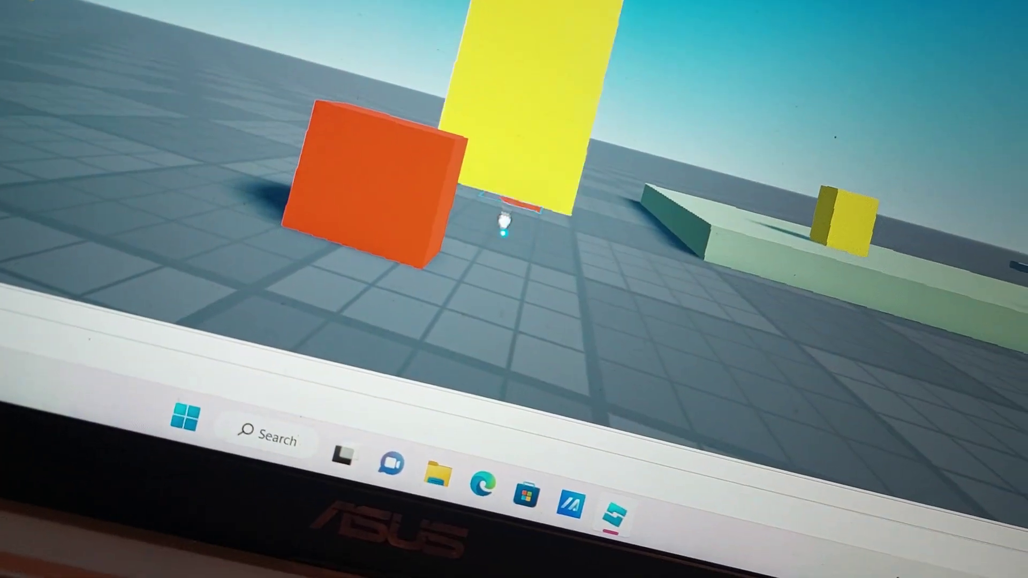
pyautogui.scroll(-5, 853, 218)
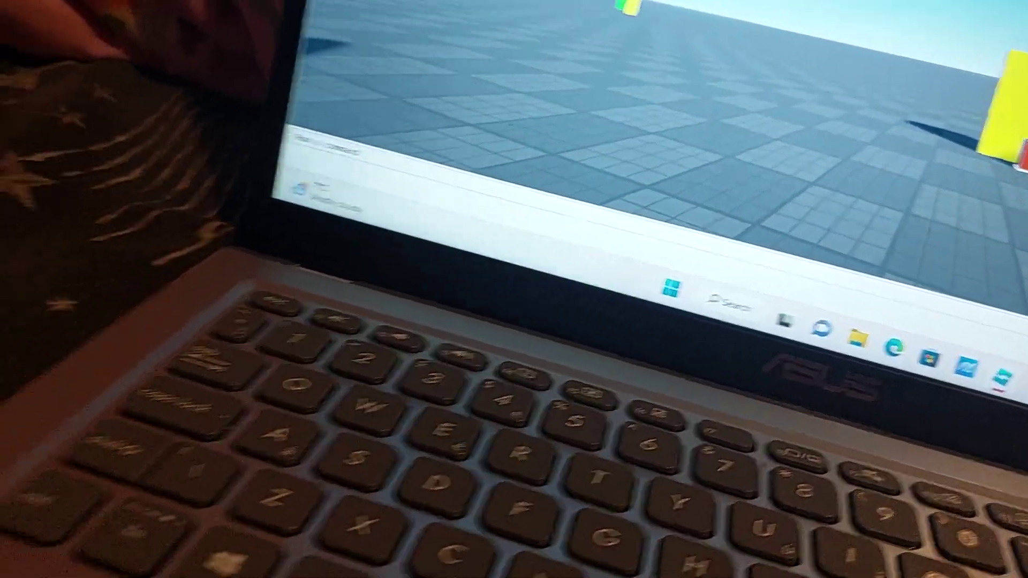
pyautogui.scroll(-5, 958, 165)
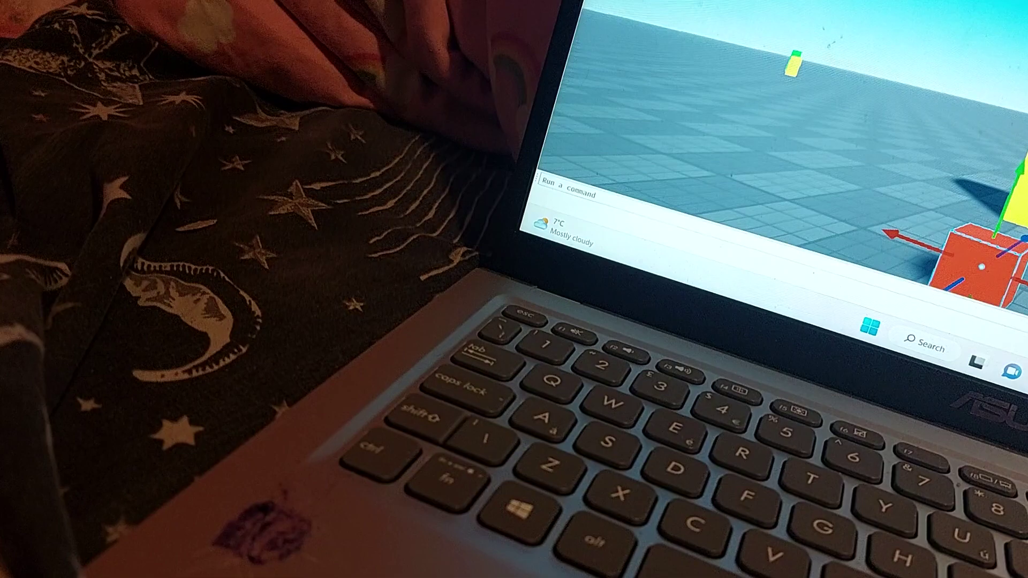
pyautogui.scroll(5, 827, 209)
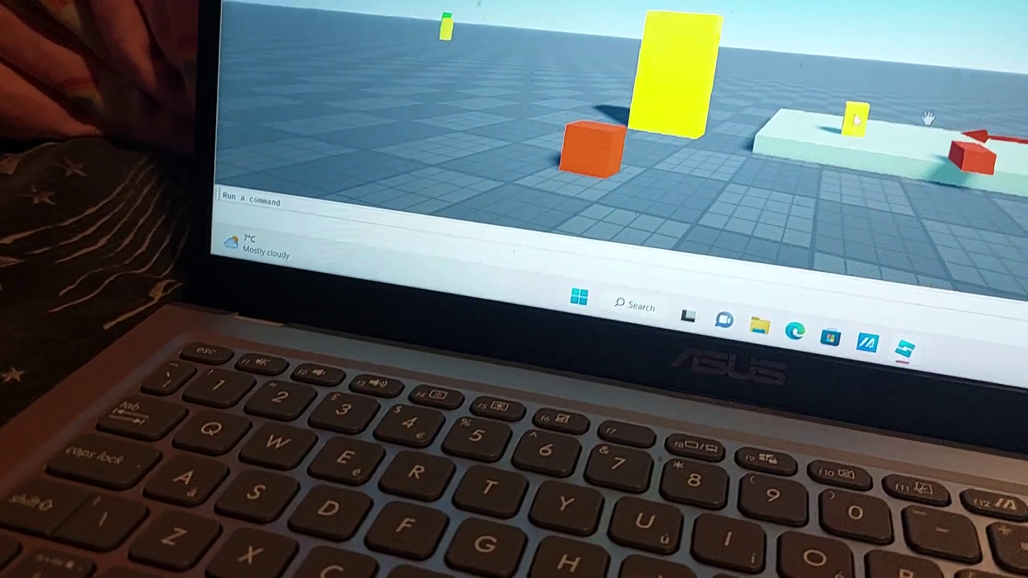
pyautogui.moveTo(615, 154); pyautogui.dragTo(815, 132)
# Step: Slide the small yellow block to the far right end of the green platform
pyautogui.click(618, 169)
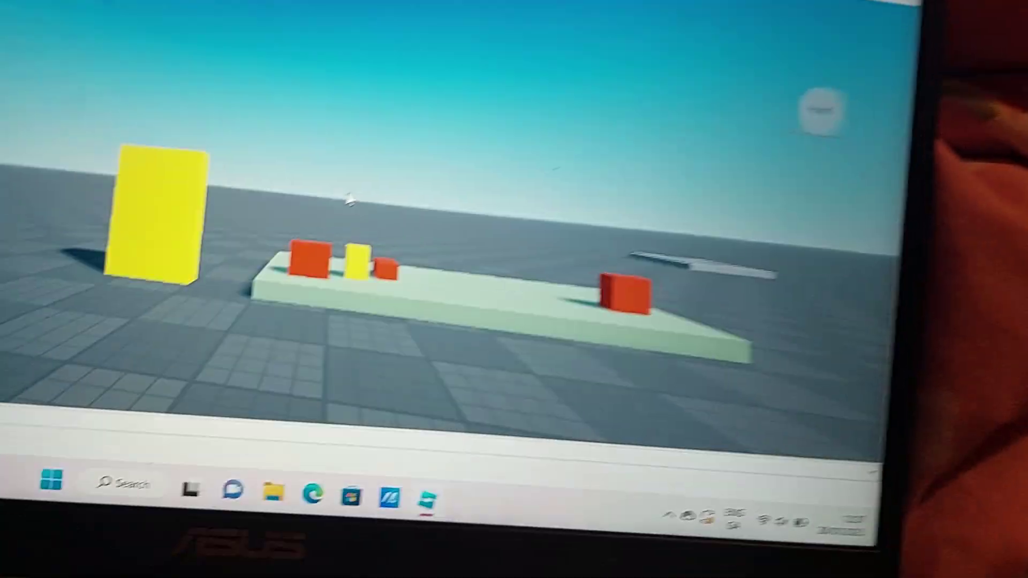
pyautogui.scroll(3, 349, 201)
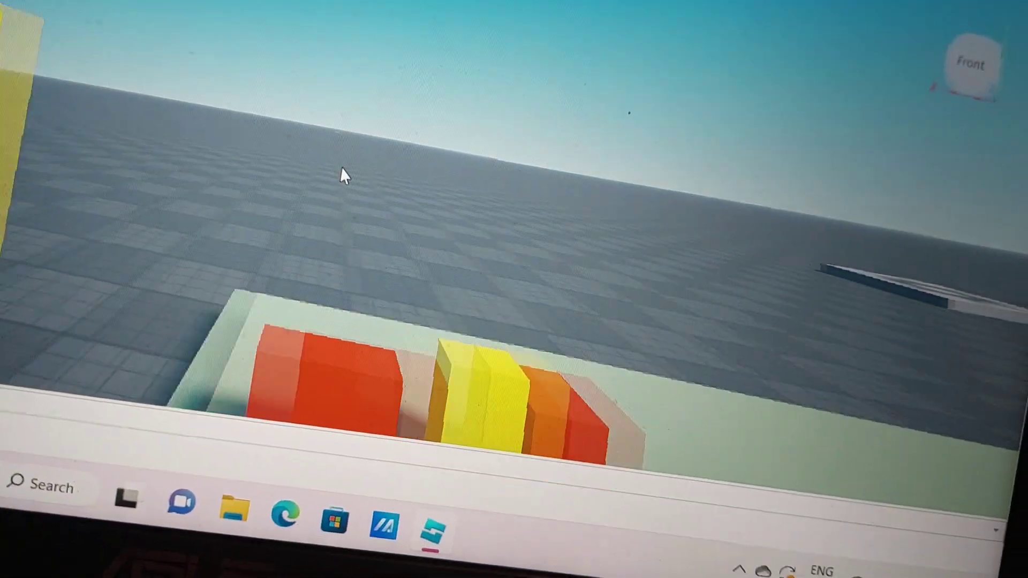
pyautogui.scroll(-3, 341, 175)
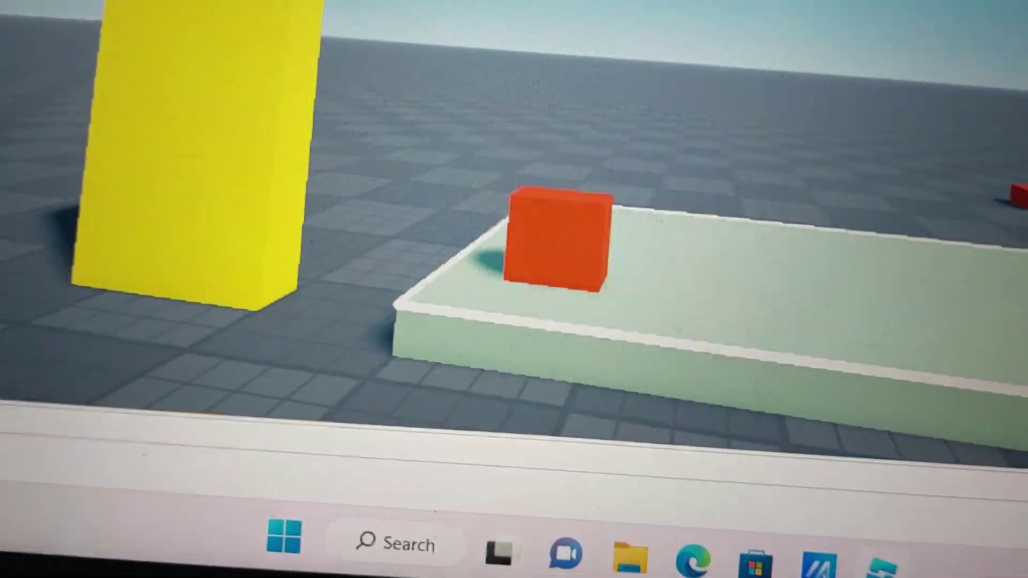
pyautogui.moveTo(665, 326); pyautogui.dragTo(363, 337, button='right')
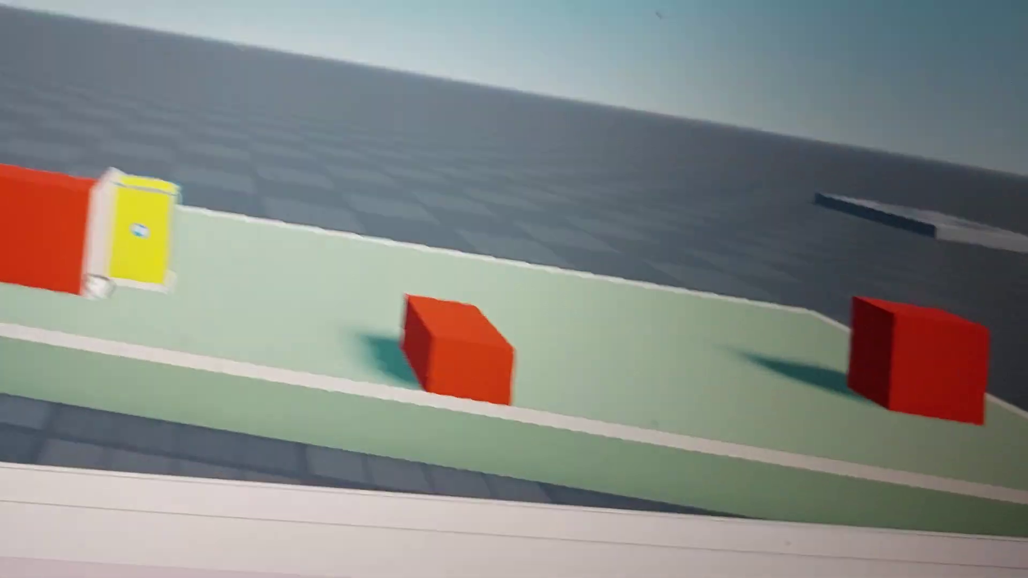
pyautogui.click(670, 333)
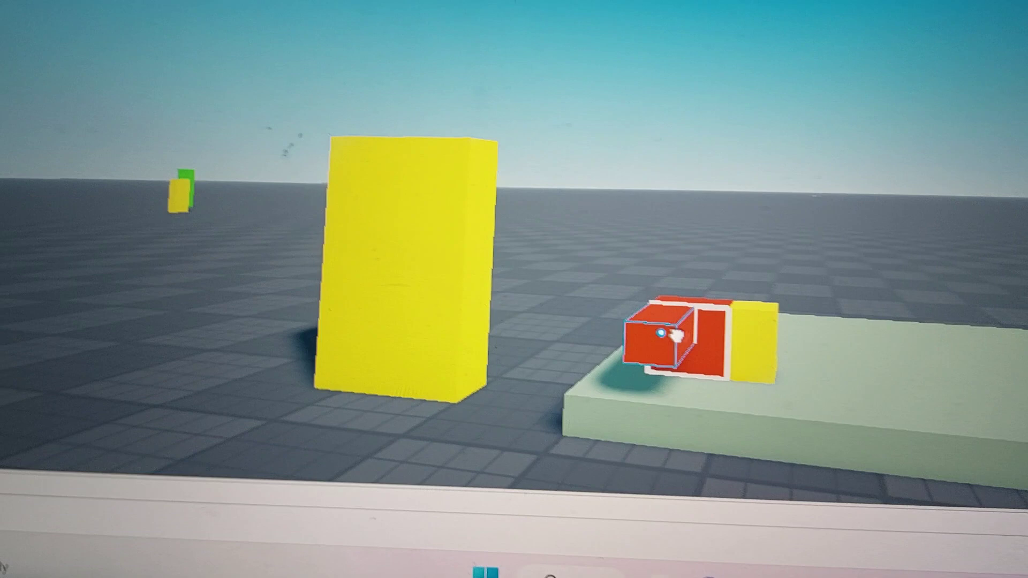
pyautogui.moveTo(742, 340); pyautogui.dragTo(923, 325)
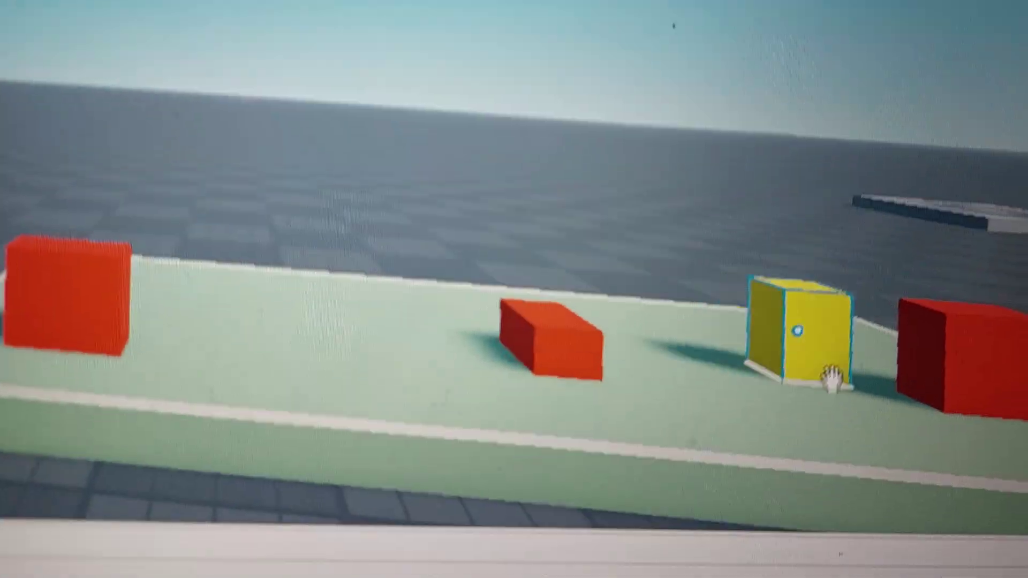
pyautogui.click(706, 289)
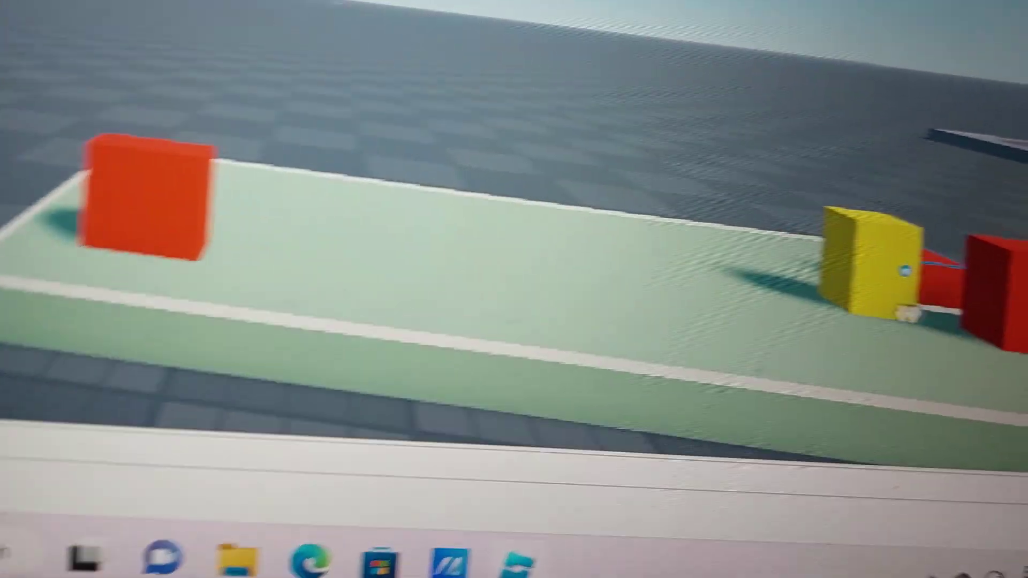
pyautogui.hotkey('ctrl', '2')
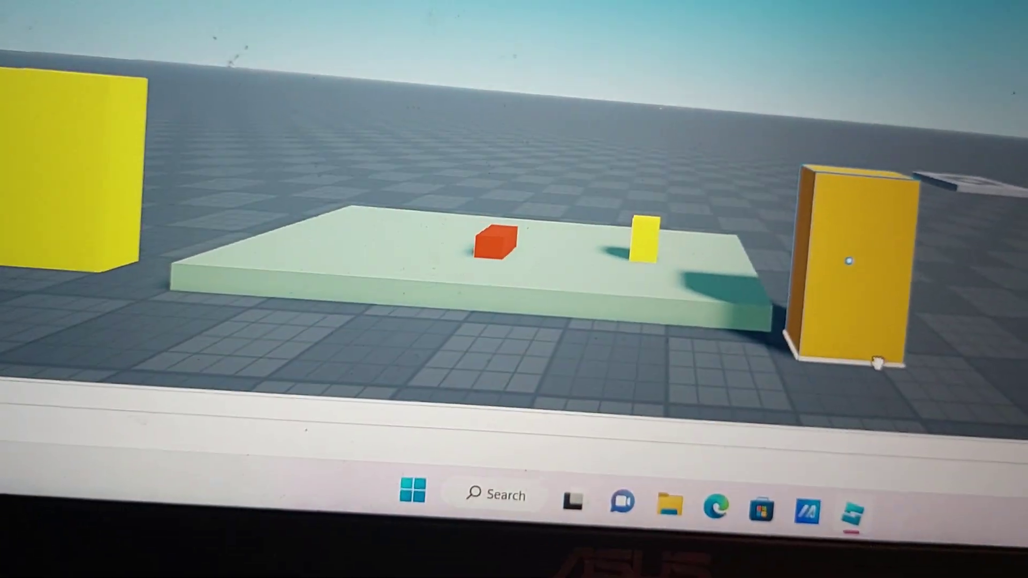
# Step: Select the tall yellow block, then the smaller orange cube on the grid
pyautogui.click(909, 363)
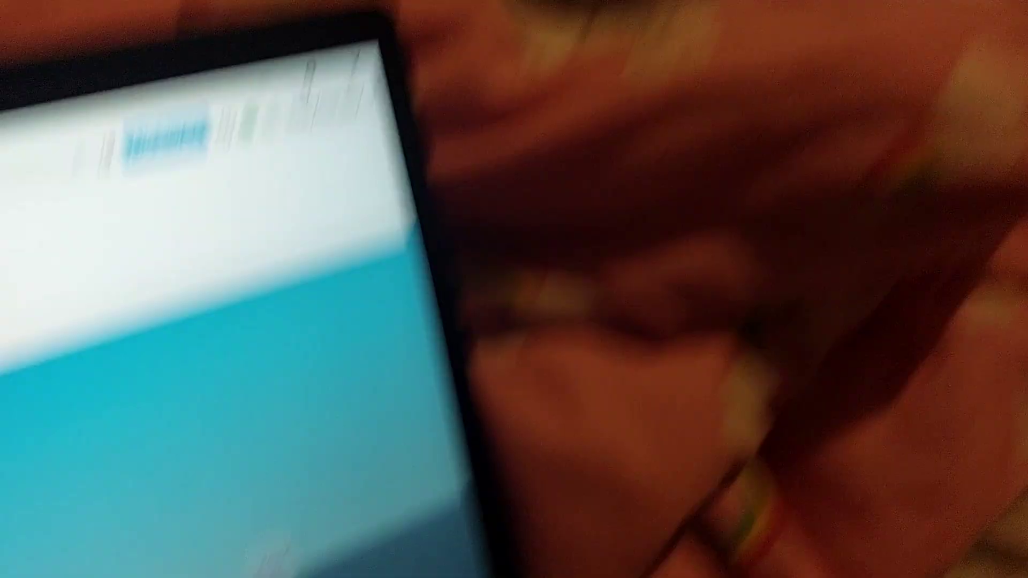
pyautogui.click(393, 213)
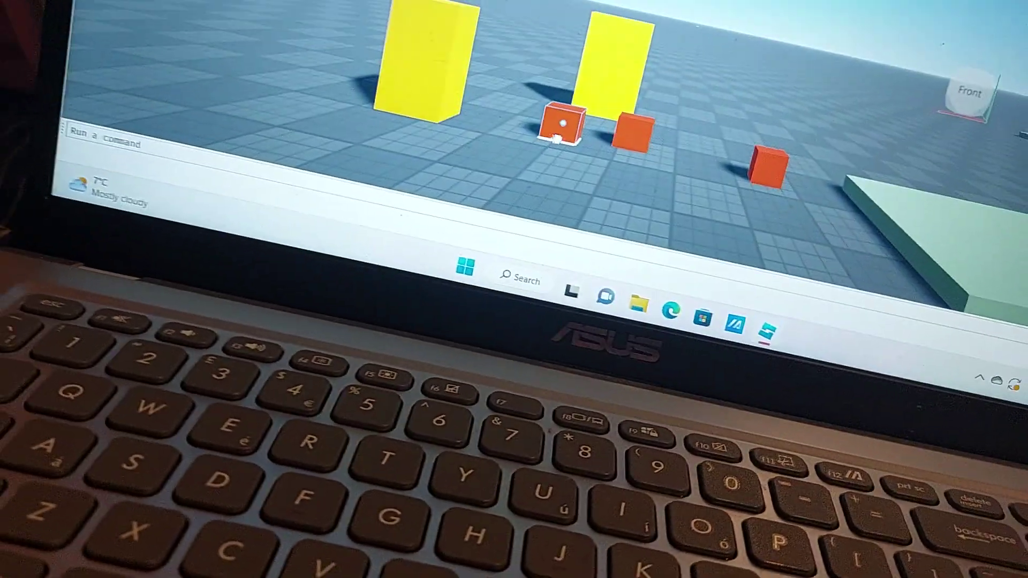
# Step: Stack the orange cube on top of the other cube, then select the tall yellow block
pyautogui.moveTo(557, 140); pyautogui.dragTo(673, 189)
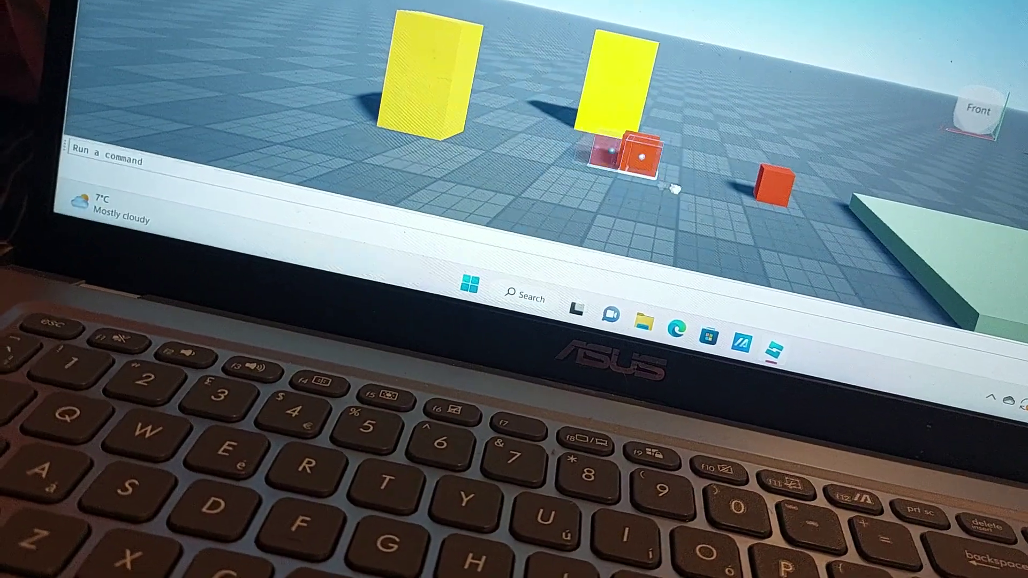
pyautogui.moveTo(763, 146); pyautogui.dragTo(815, 137)
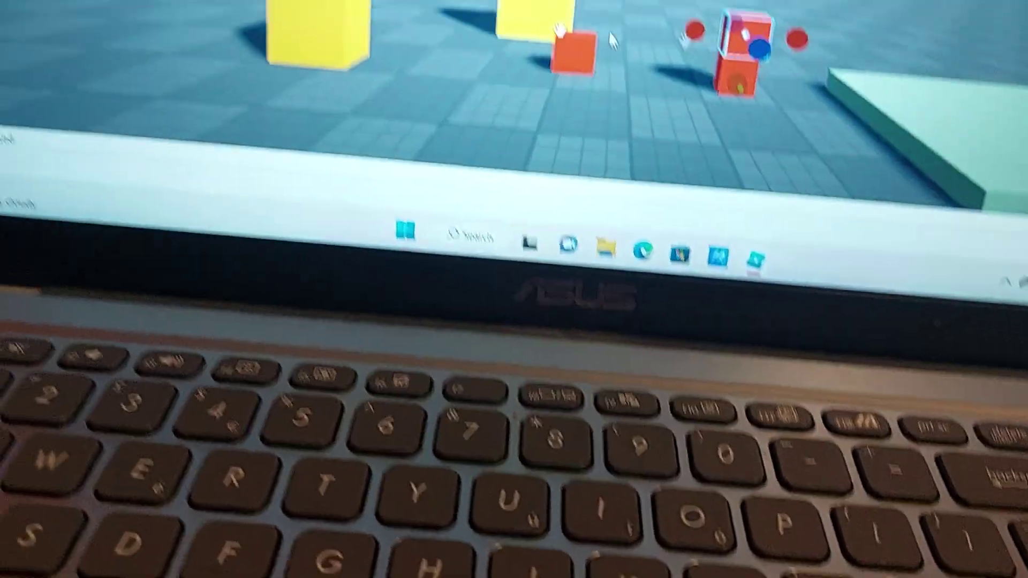
pyautogui.moveTo(610, 41); pyautogui.dragTo(579, 112, button='right')
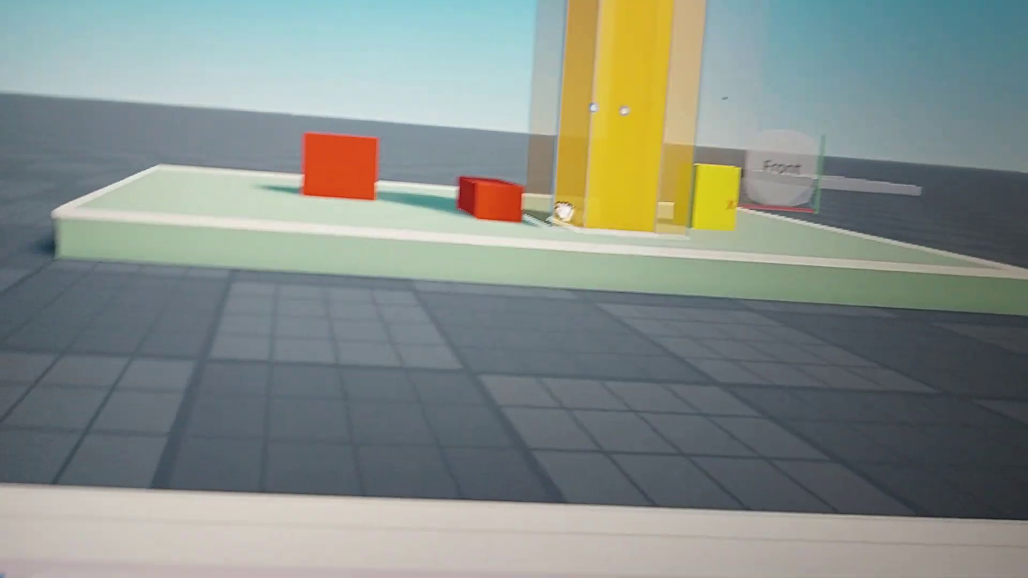
pyautogui.click(633, 177)
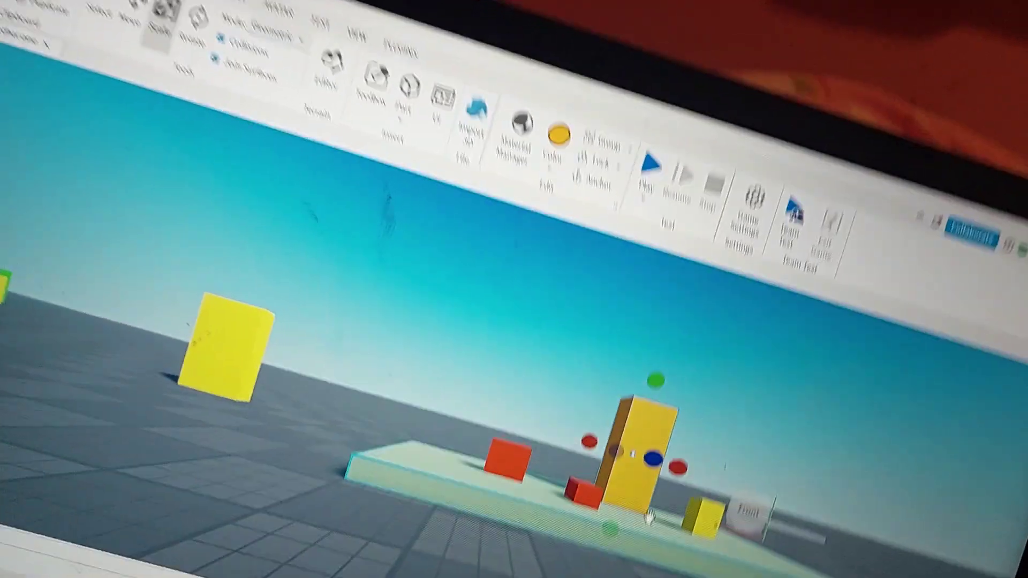